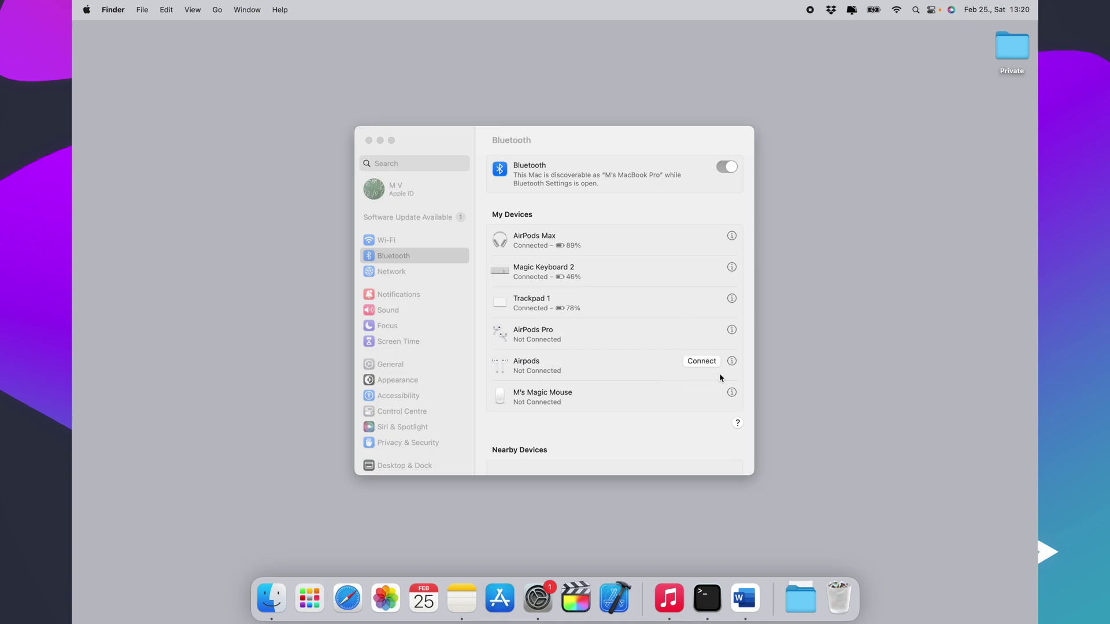
left_click(733, 299)
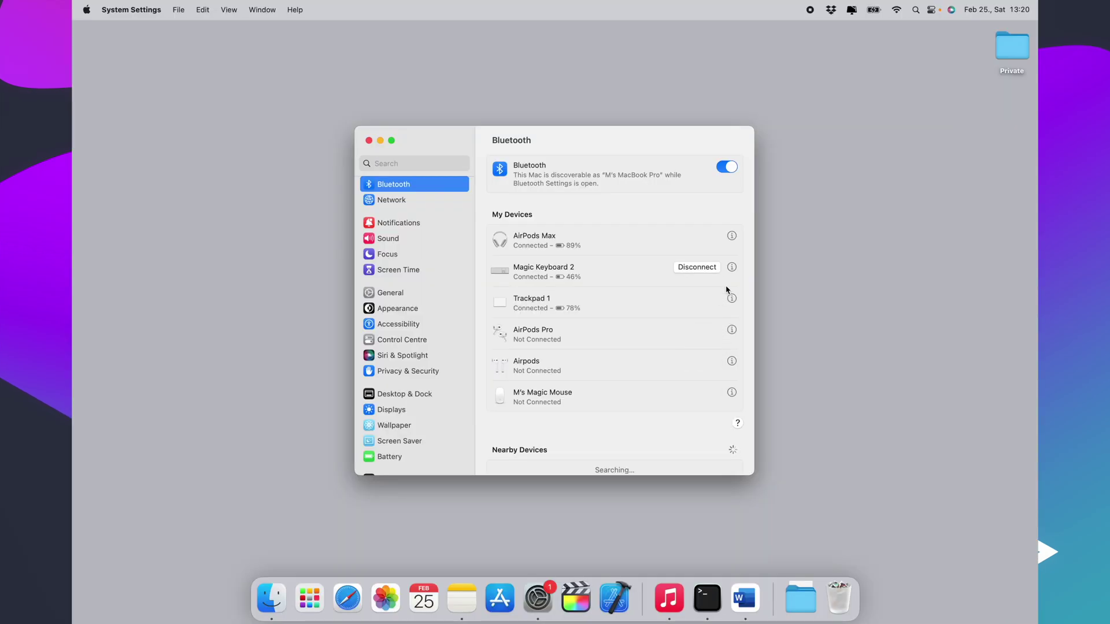
Rename Trackpad 1 to 'Trackpad', then forget the device from this Mac.
left_click(732, 299)
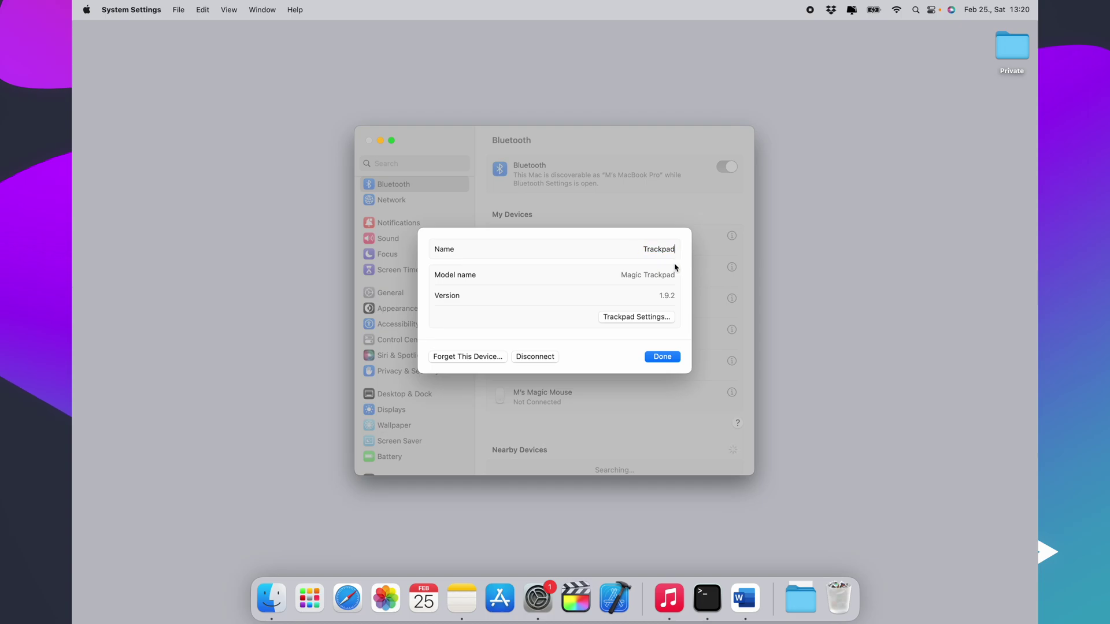
left_click(662, 356)
left_click(732, 299)
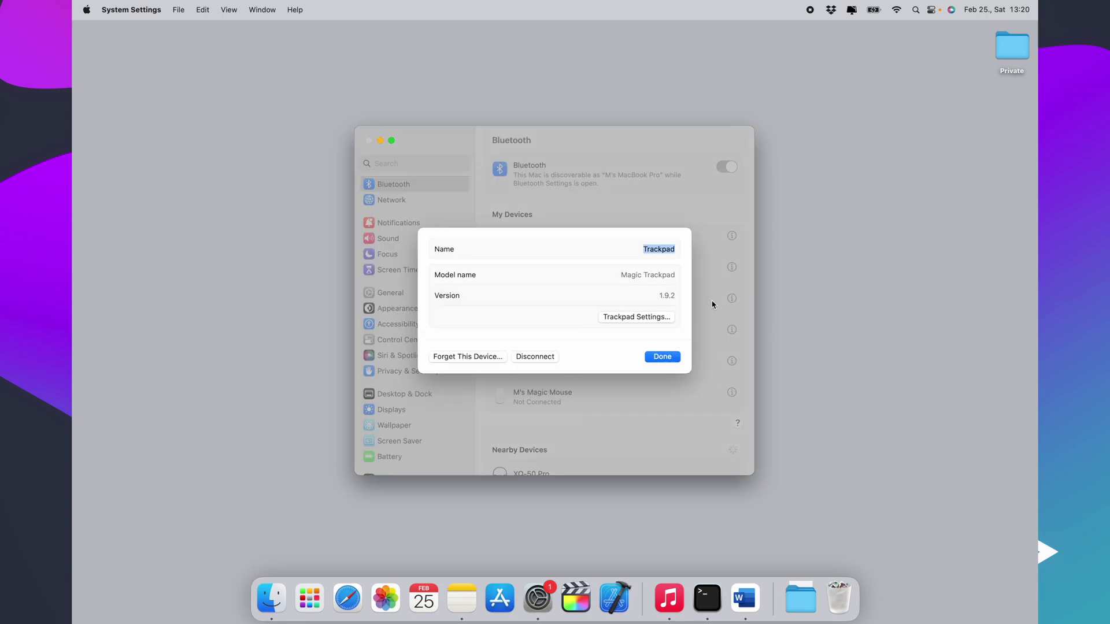
left_click(461, 359)
left_click(563, 356)
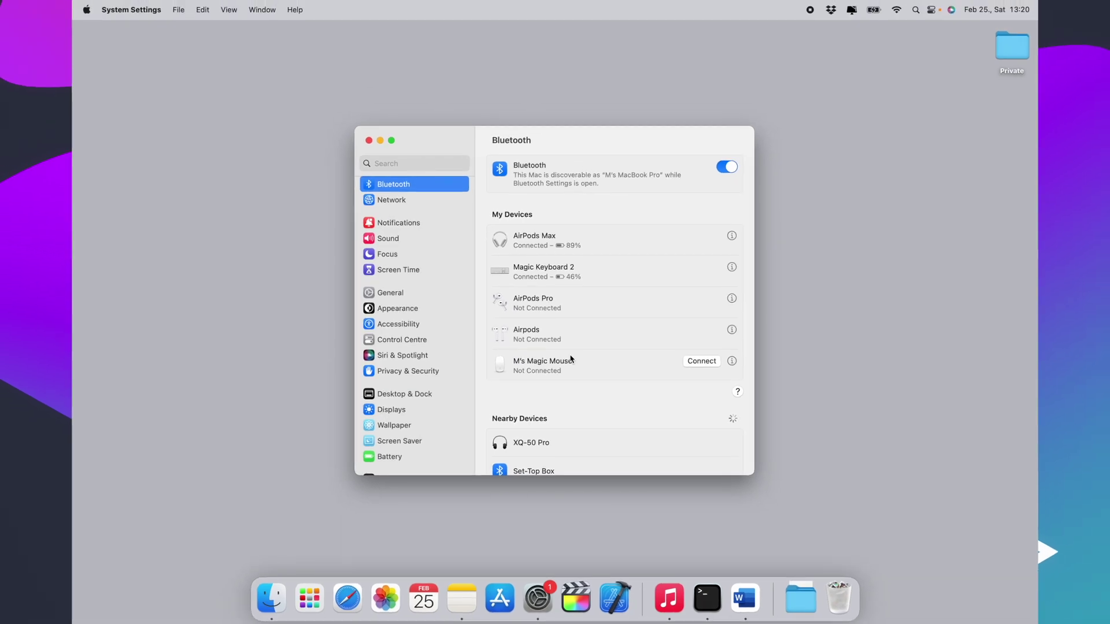
Quit System Settings and reopen Bluetooth Settings from Control Centre's Bluetooth list.
key("super+q")
left_click(931, 9)
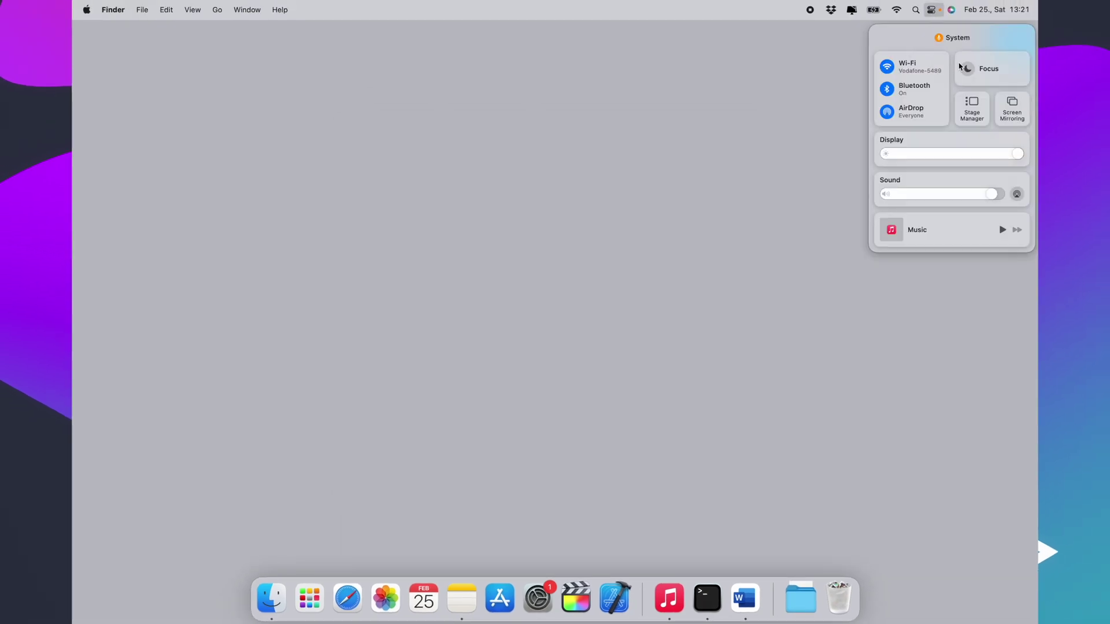
left_click(910, 87)
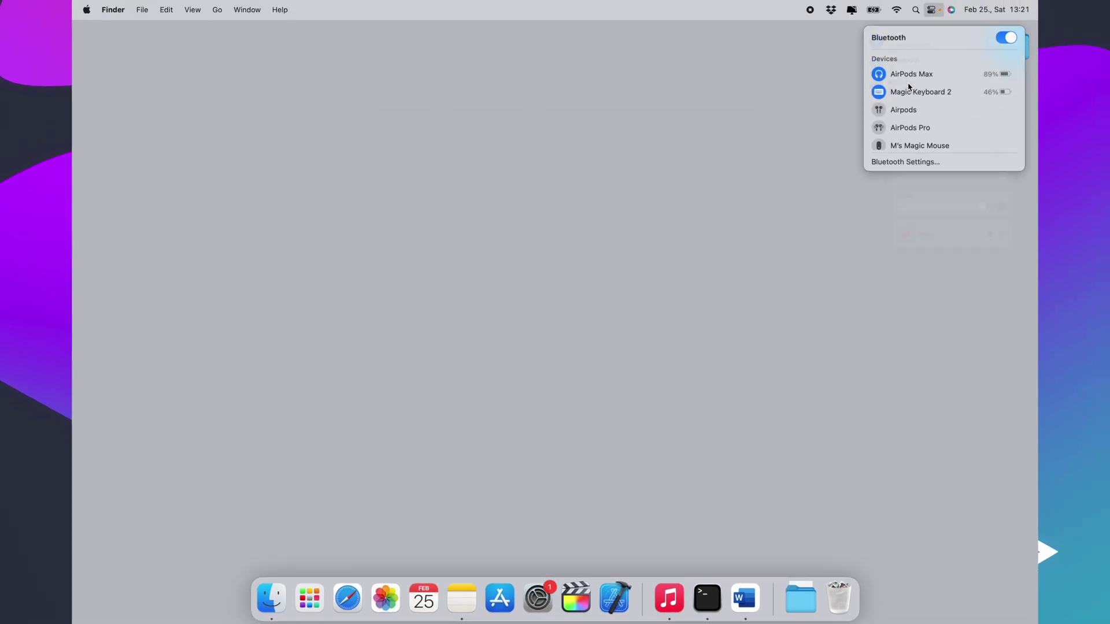
left_click(914, 163)
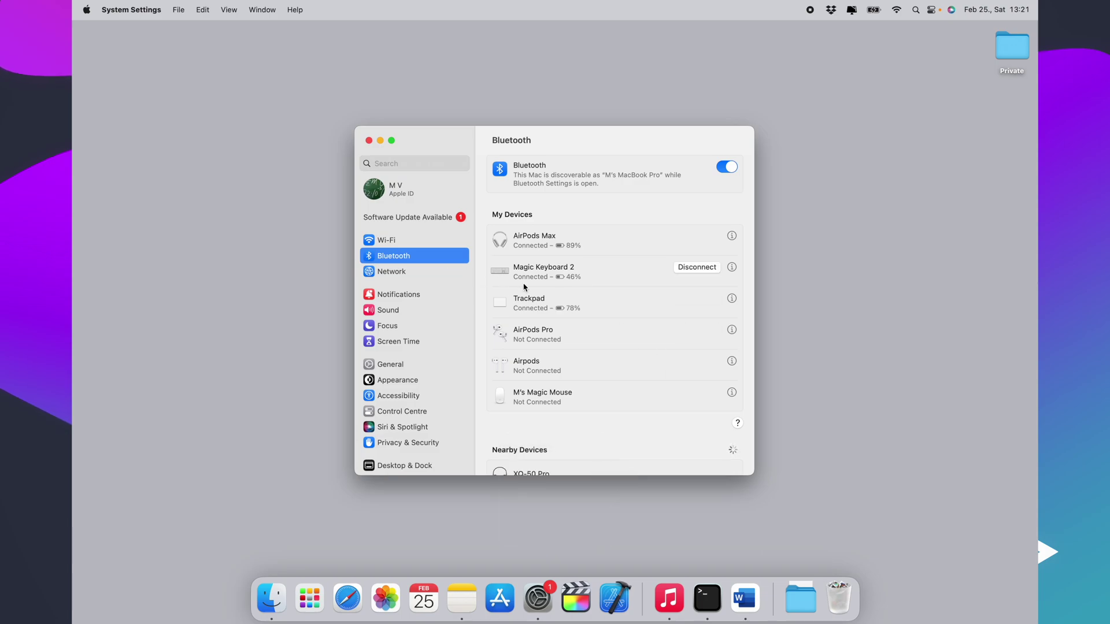
scroll(583, 312, "up", 1)
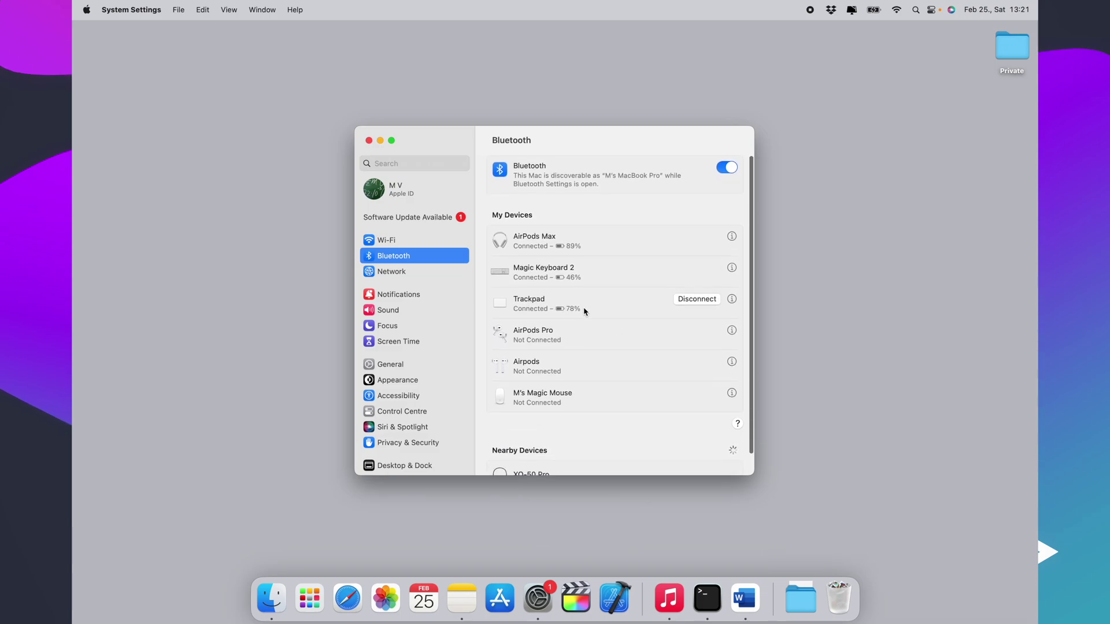
Show the details sheet for the re-paired Trackpad.
left_click(732, 299)
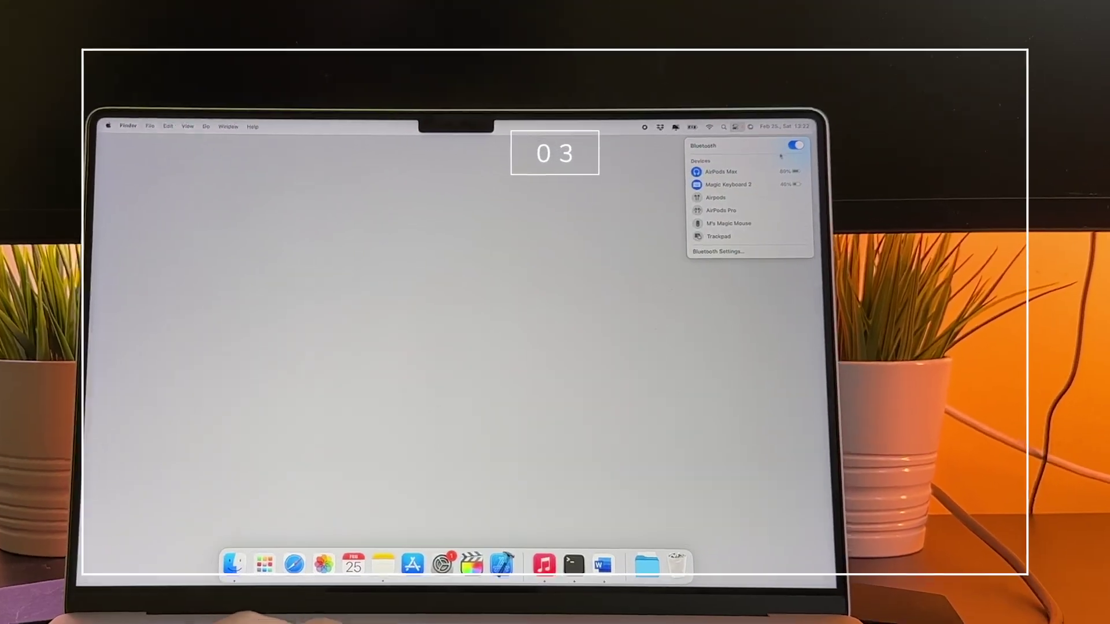
Turn Bluetooth off from the menu bar and dismiss the restart prompt.
left_click(796, 146)
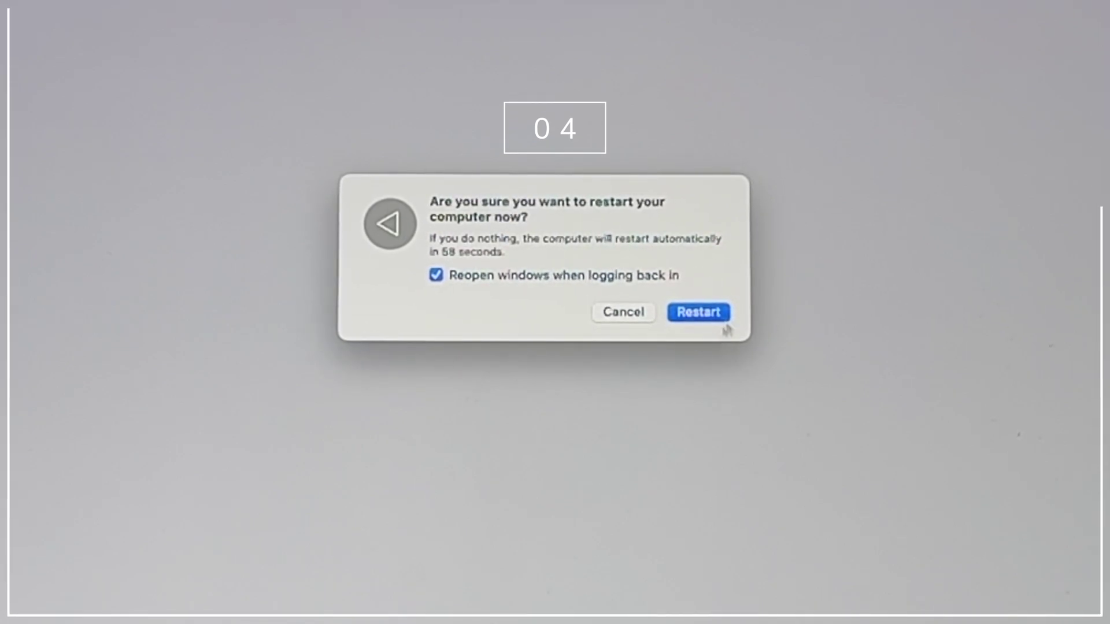
left_click(632, 314)
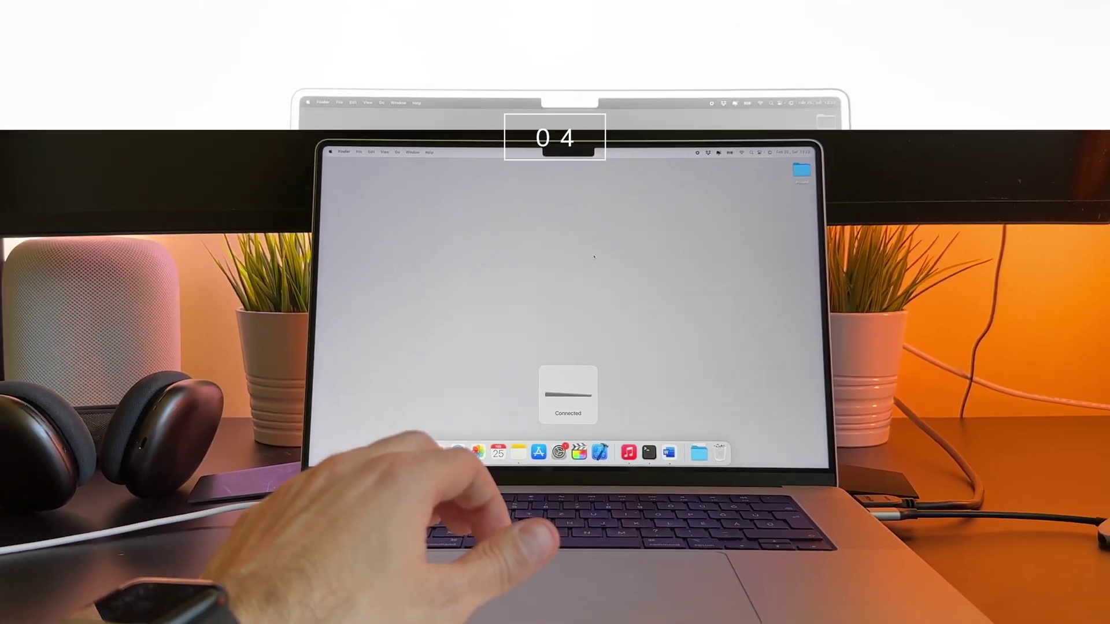